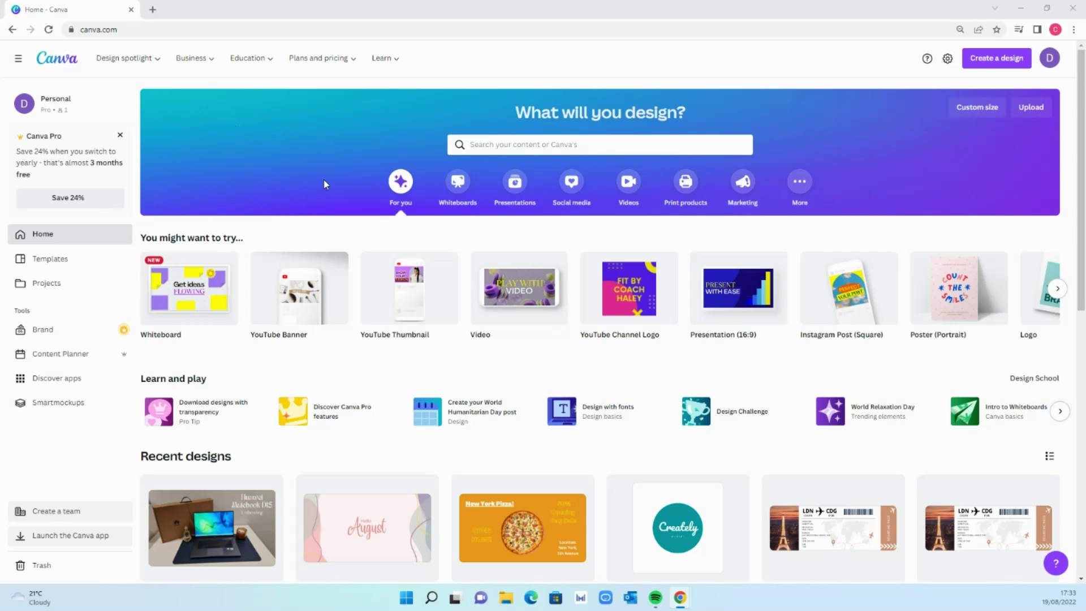
Create a new custom-size Canva design measuring 600 × 600 px.
{"action": "left_click", "coordinate": [1011, 65]}
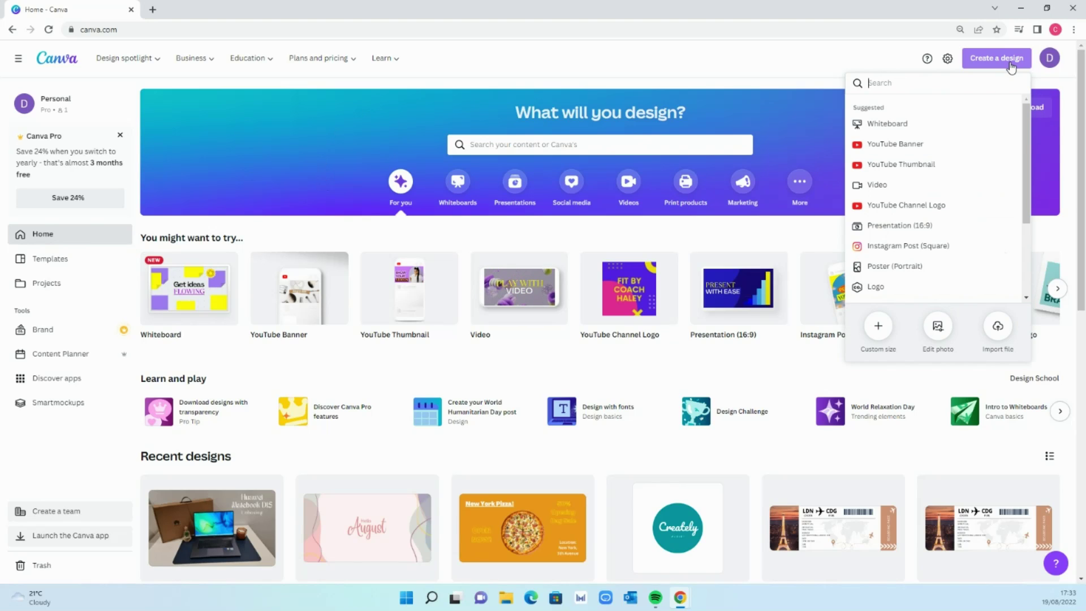
{"action": "left_click", "coordinate": [879, 326]}
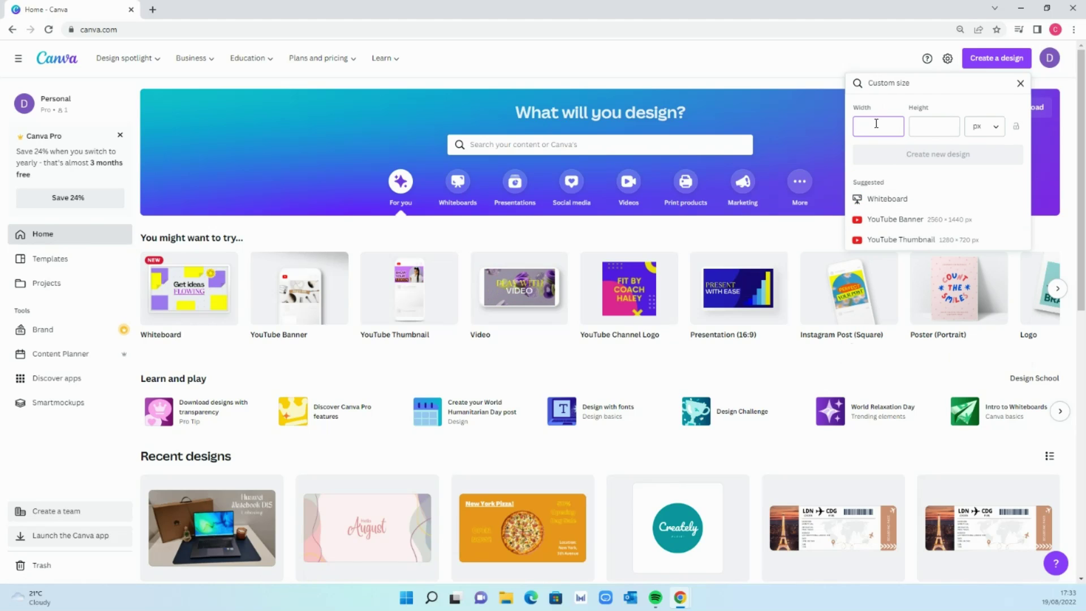
{"action": "type", "text": "600"}
{"action": "key", "text": "Tab"}
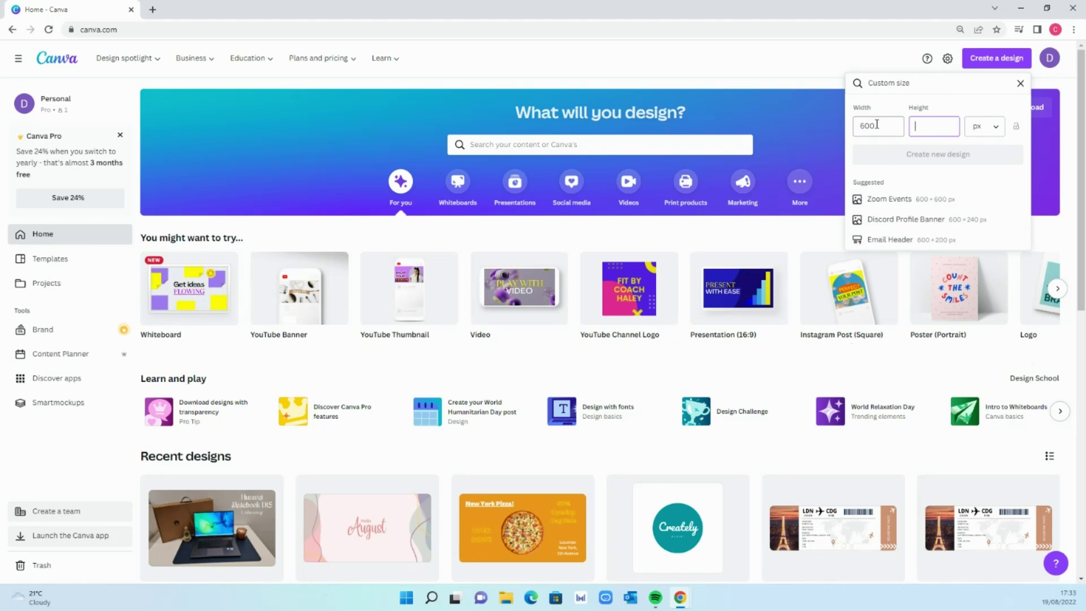
{"action": "type", "text": "600"}
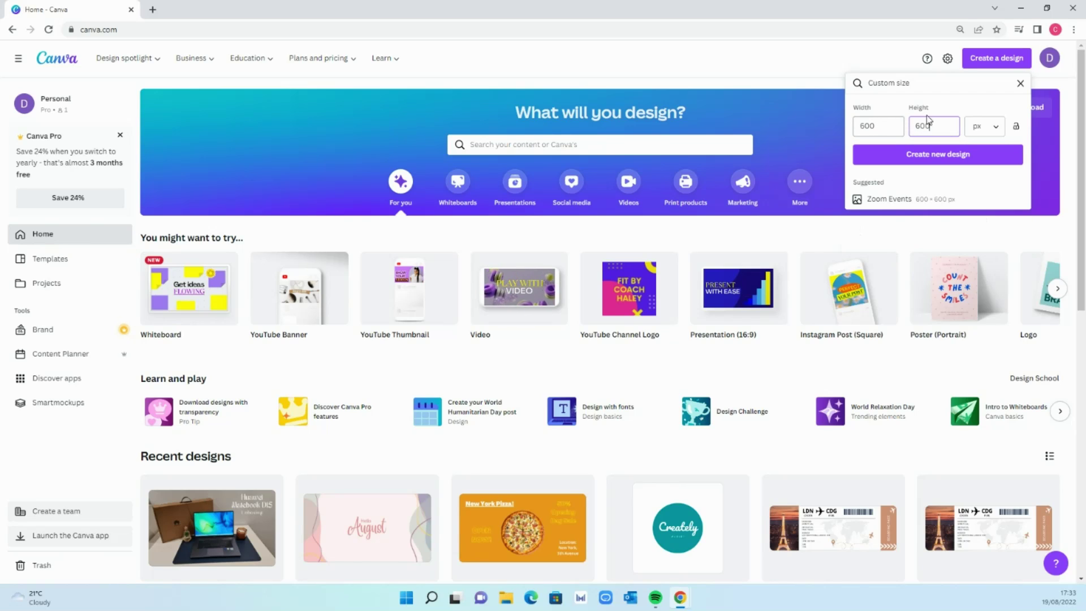
{"action": "left_click", "coordinate": [955, 161]}
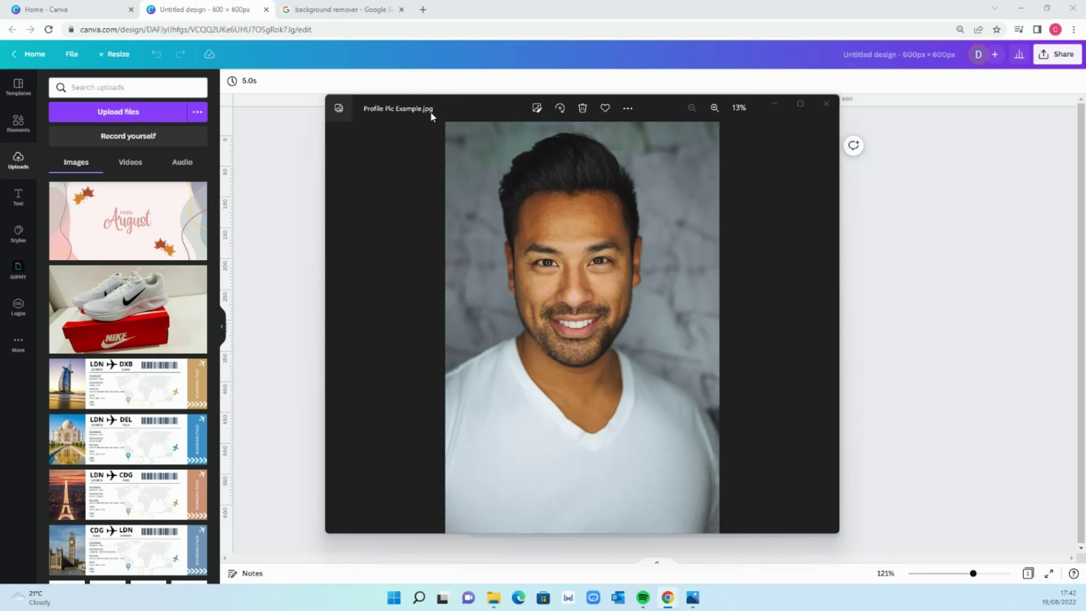
Upload Profile Pic Example to remove.bg and download the background-free PNG cut-out.
{"action": "left_click", "coordinate": [344, 12]}
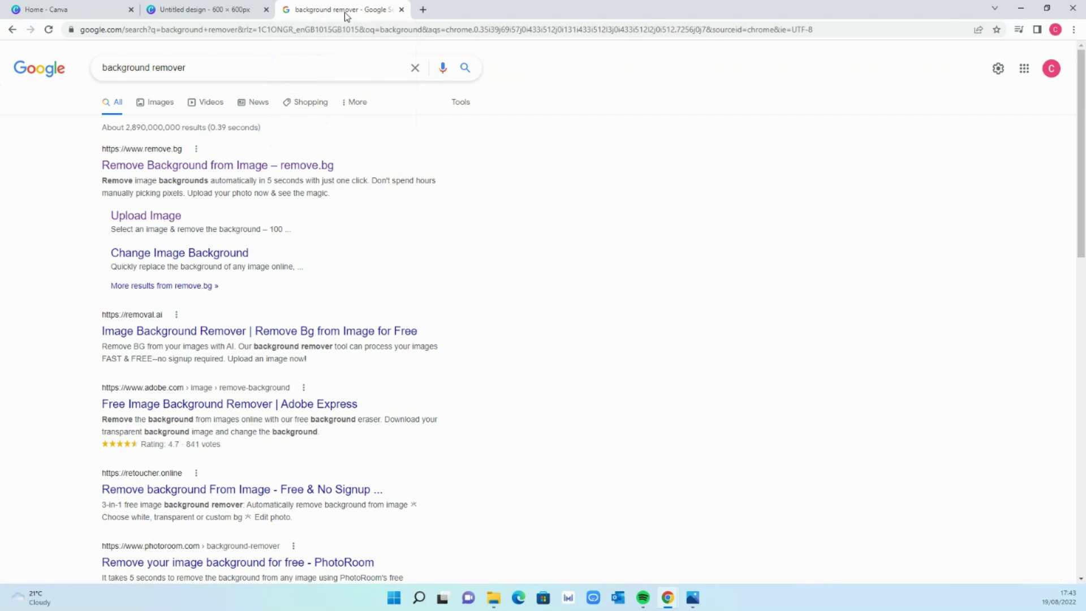
{"action": "left_click", "coordinate": [185, 167]}
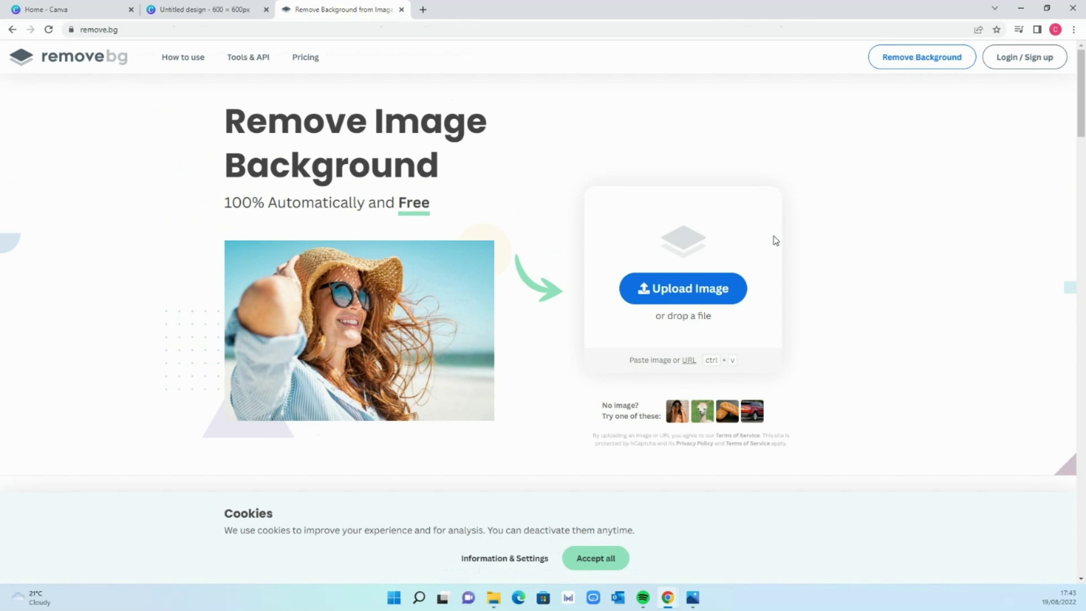
{"action": "left_click", "coordinate": [717, 287]}
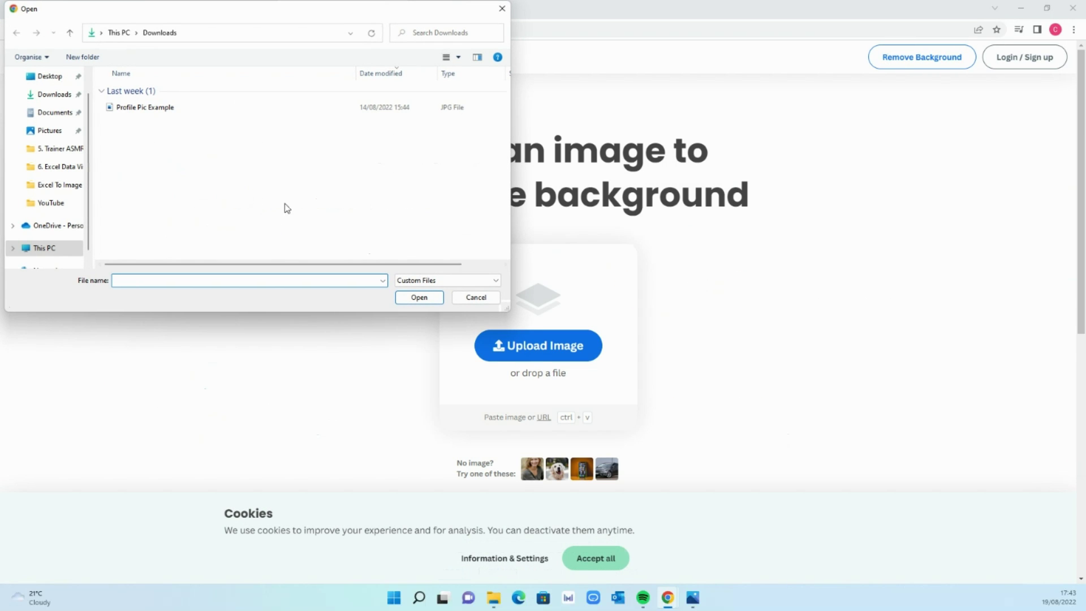
{"action": "double_click", "coordinate": [149, 110]}
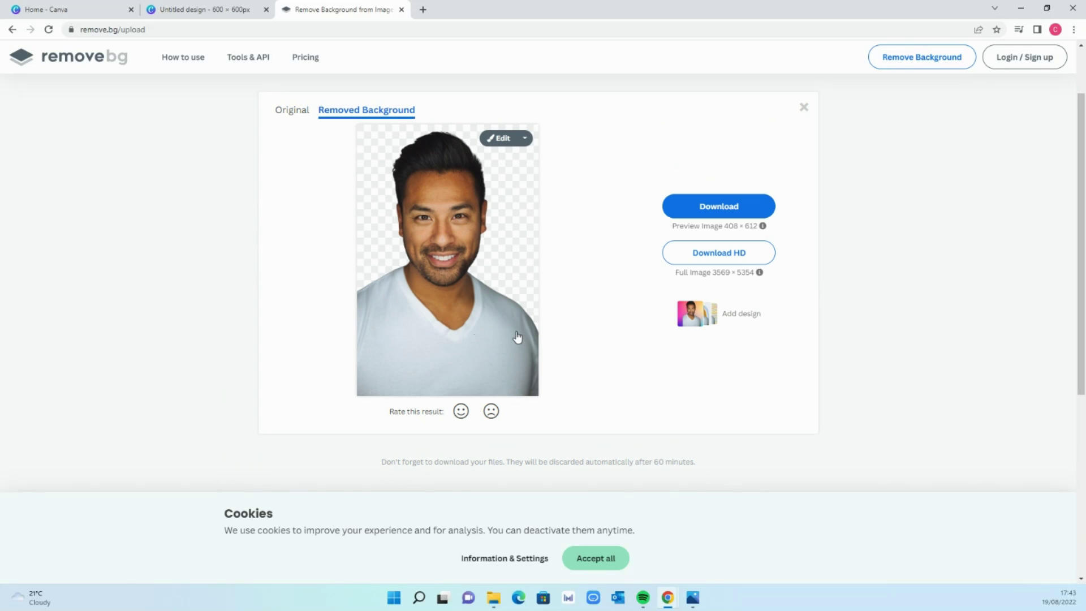
{"action": "left_click", "coordinate": [744, 217]}
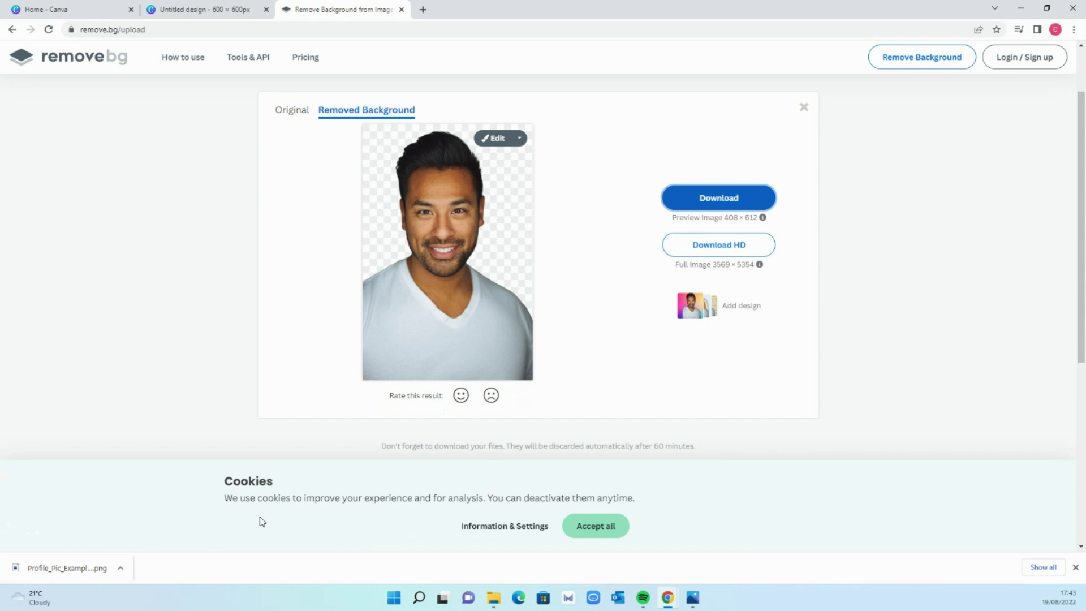
Upload the removebg portrait PNG to Canva and place it on the blank 600 × 600 page.
{"action": "left_click", "coordinate": [222, 11]}
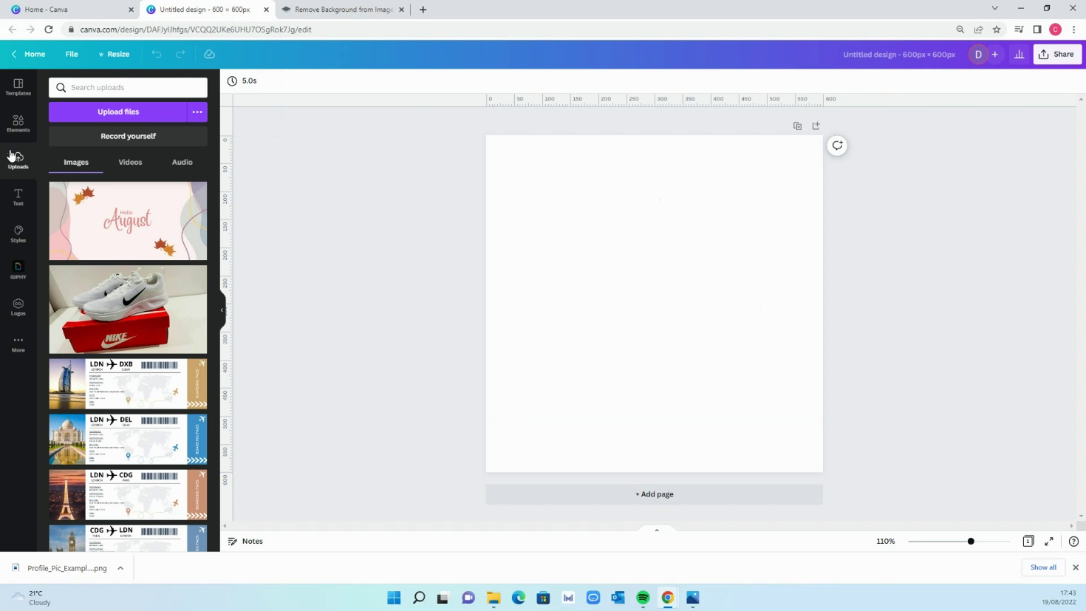
{"action": "left_click", "coordinate": [141, 112]}
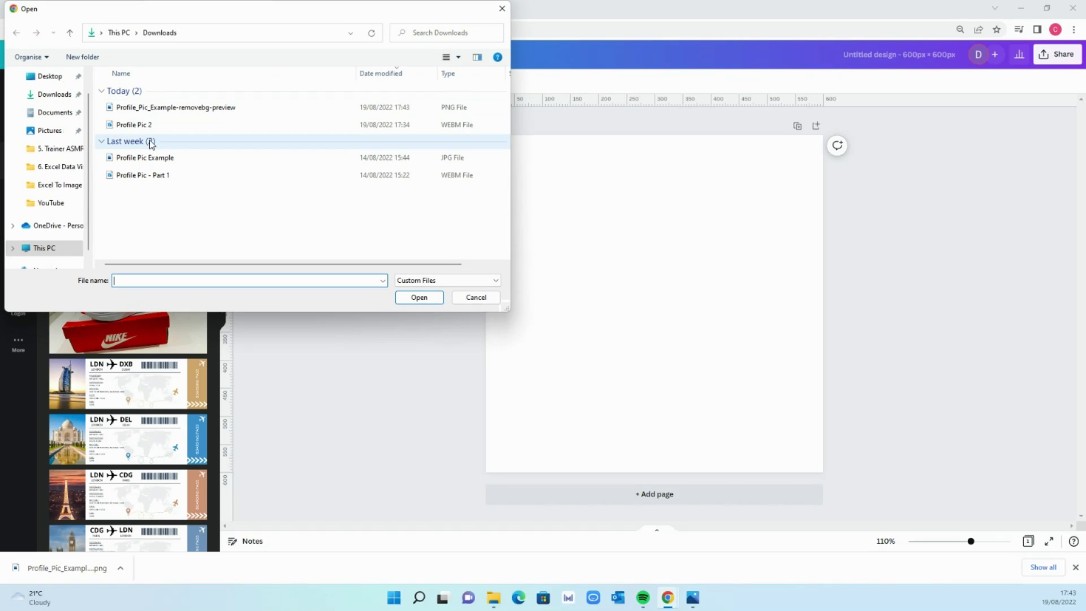
{"action": "double_click", "coordinate": [208, 111]}
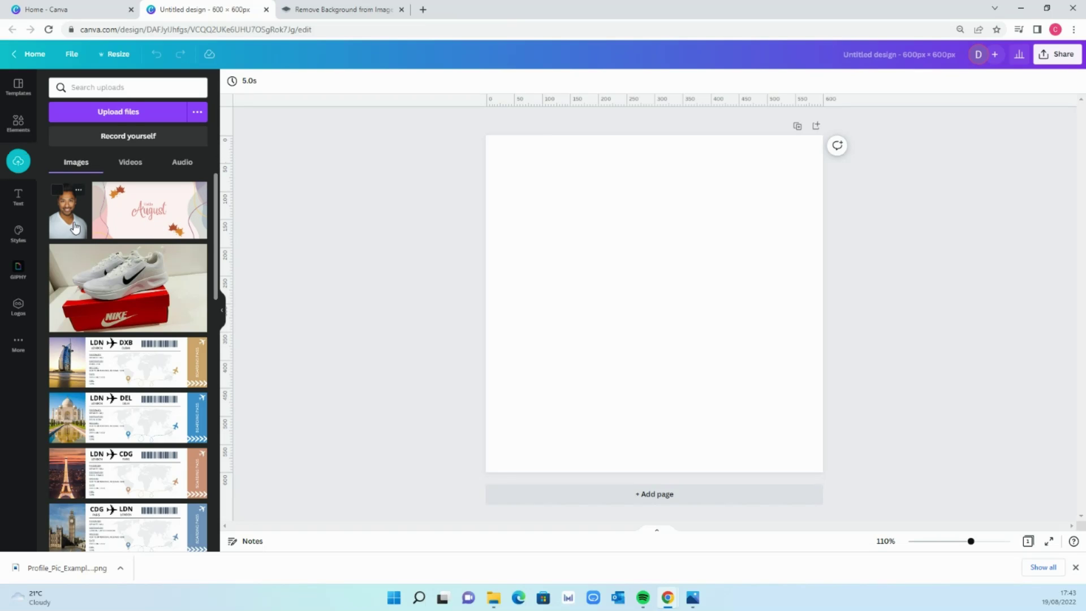
{"action": "left_click_drag", "start_coordinate": [70, 222], "coordinate": [617, 255]}
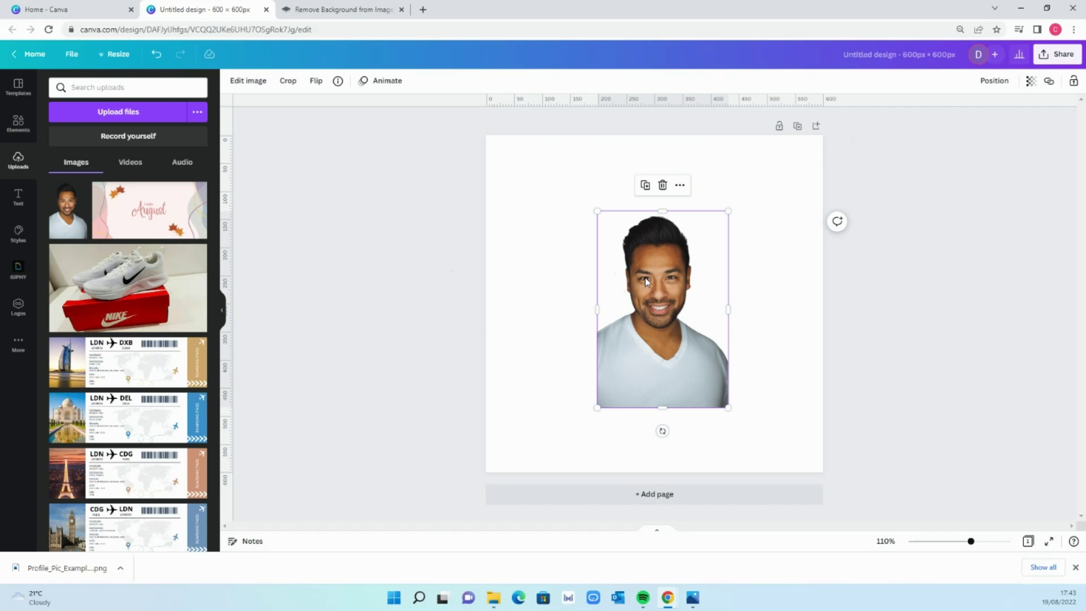
{"action": "left_click", "coordinate": [865, 327]}
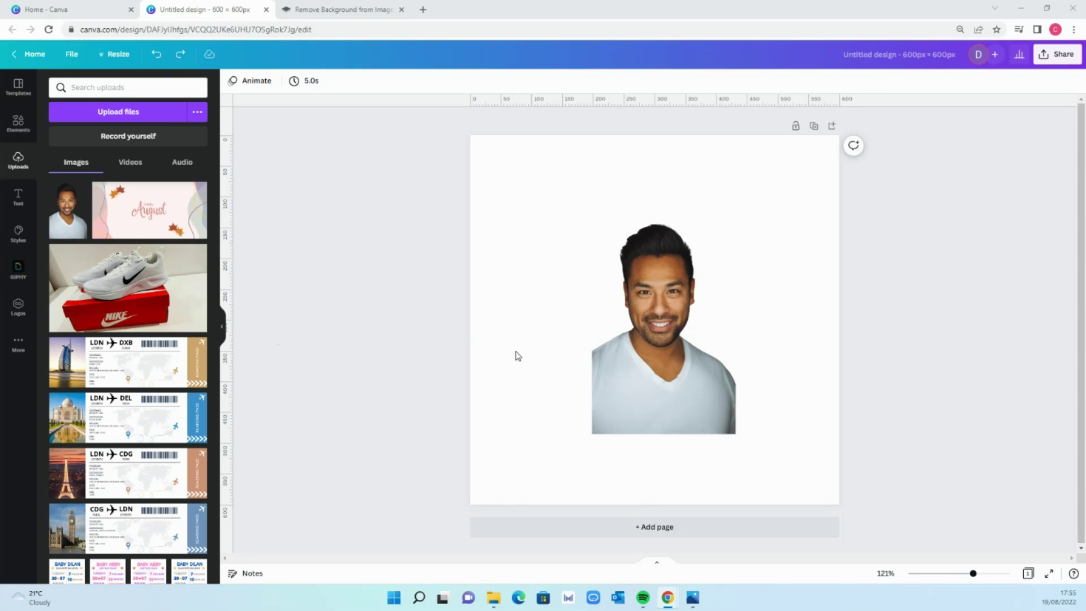
Enlarge the portrait from both corners so it fills most of the page, shoulders at the bottom.
{"action": "left_click", "coordinate": [659, 377]}
{"action": "left_click_drag", "start_coordinate": [735, 434], "coordinate": [837, 550]}
{"action": "left_click_drag", "start_coordinate": [591, 217], "coordinate": [547, 152]}
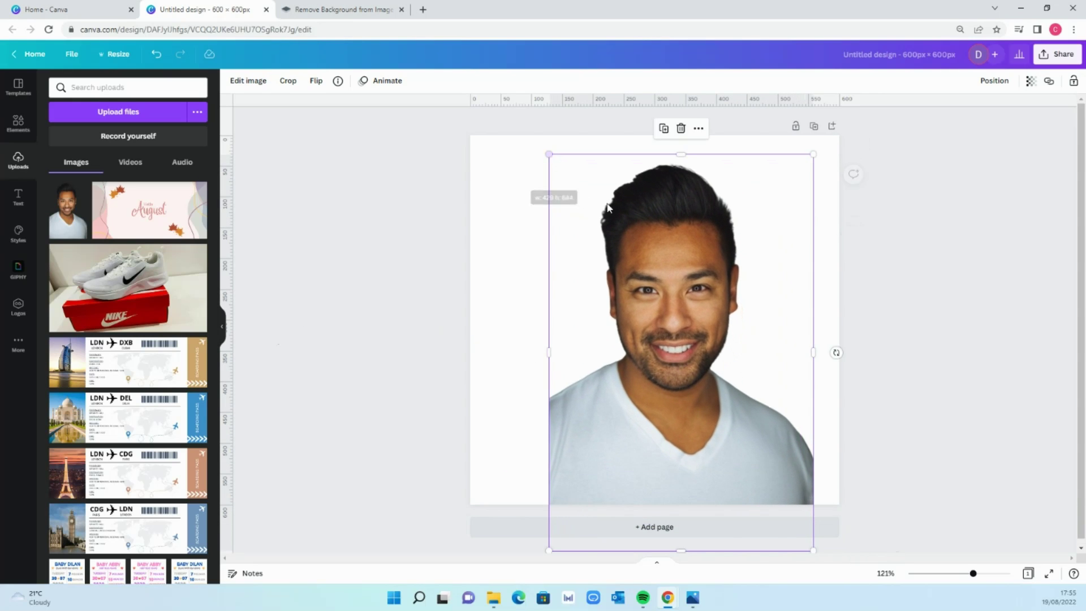
{"action": "left_click_drag", "start_coordinate": [668, 222], "coordinate": [654, 221]}
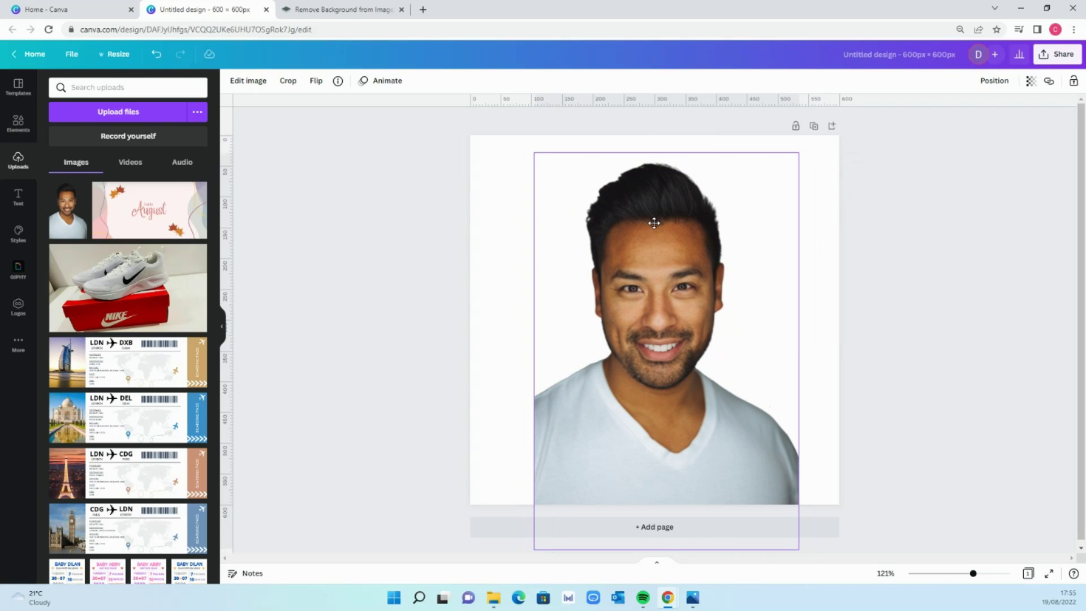
{"action": "left_click", "coordinate": [506, 170]}
Set the page background to the light orange default colour and nudge the portrait slightly left.
{"action": "left_click", "coordinate": [232, 83]}
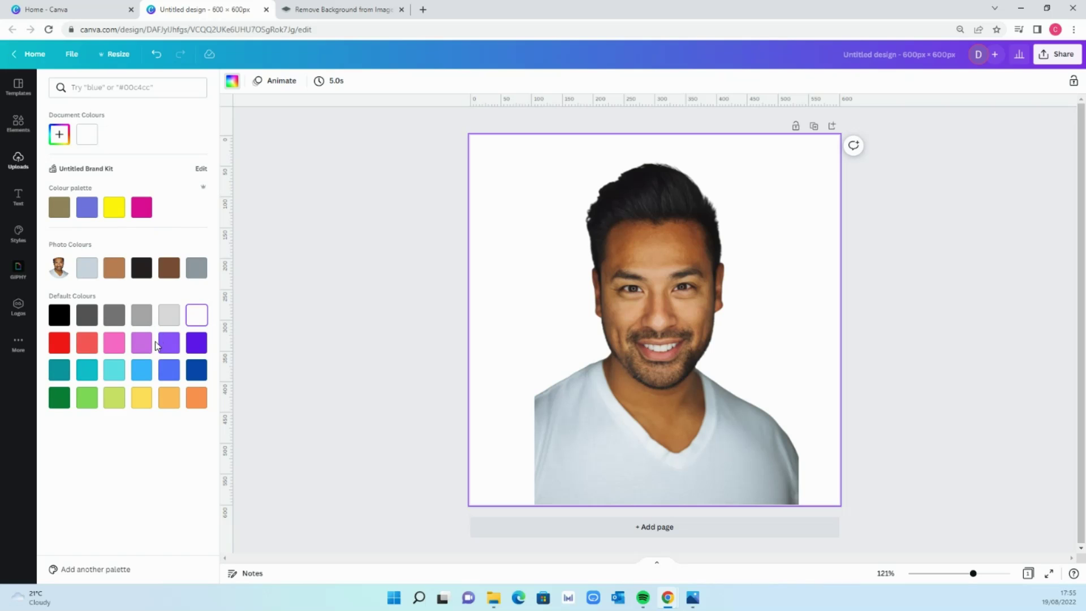
{"action": "left_click", "coordinate": [169, 398]}
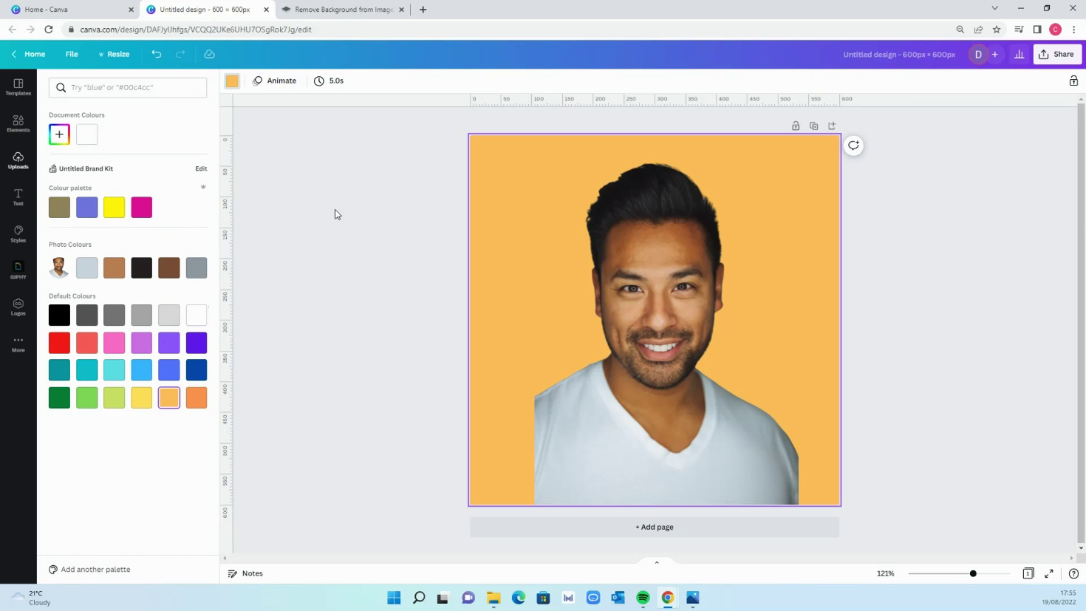
{"action": "left_click", "coordinate": [611, 262]}
{"action": "left_click_drag", "start_coordinate": [663, 268], "coordinate": [658, 269]}
{"action": "left_click", "coordinate": [905, 270]}
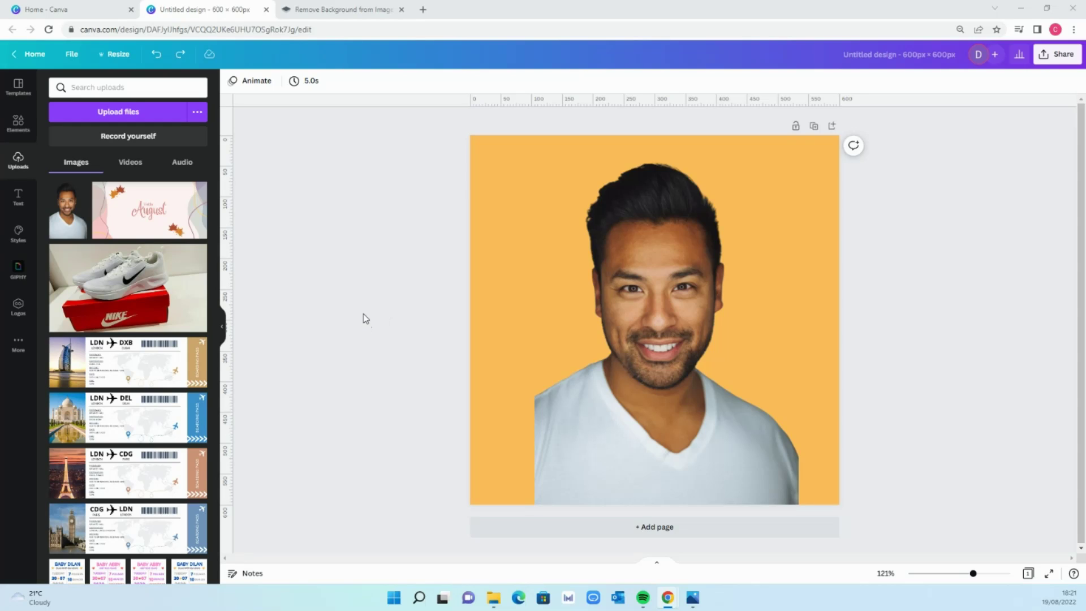
Apply the Glow effect from the photo's Shadows options to the portrait.
{"action": "left_click", "coordinate": [650, 301]}
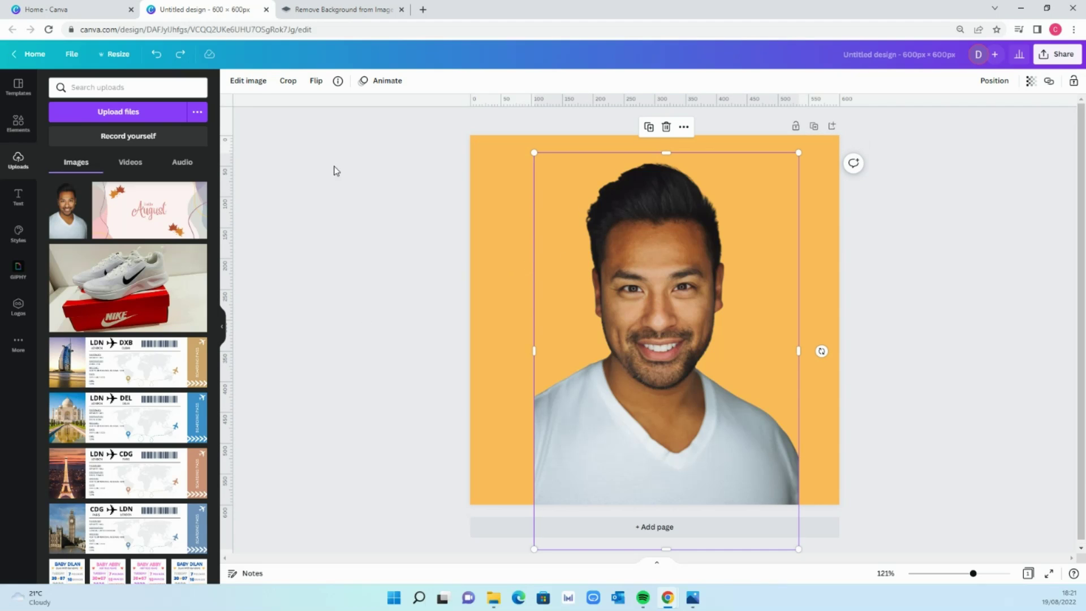
{"action": "left_click", "coordinate": [255, 85]}
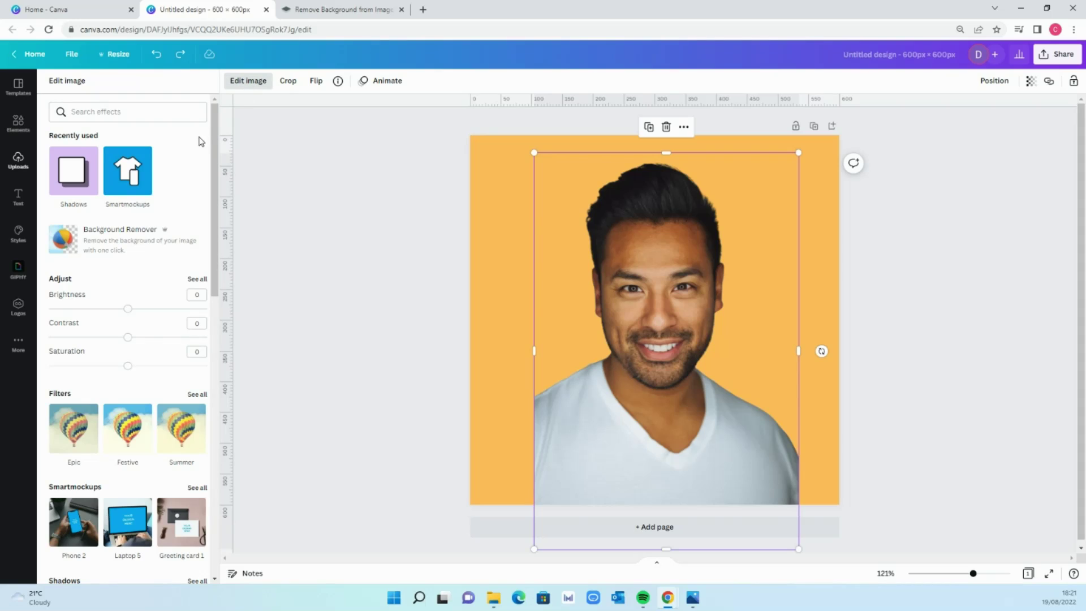
{"action": "left_click", "coordinate": [134, 112]}
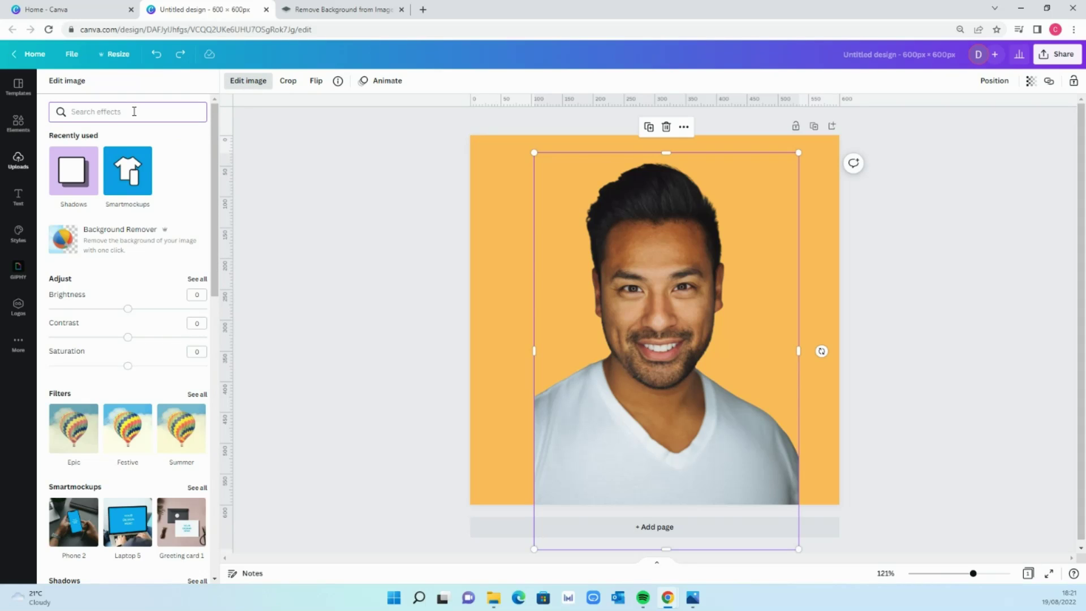
{"action": "left_click", "coordinate": [77, 172]}
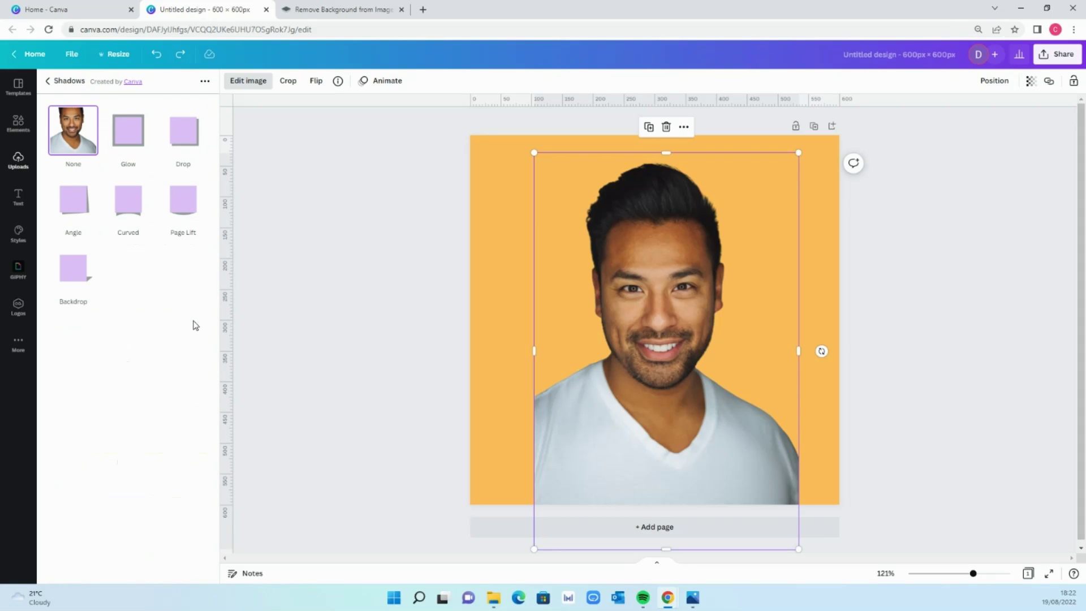
{"action": "left_click", "coordinate": [138, 140]}
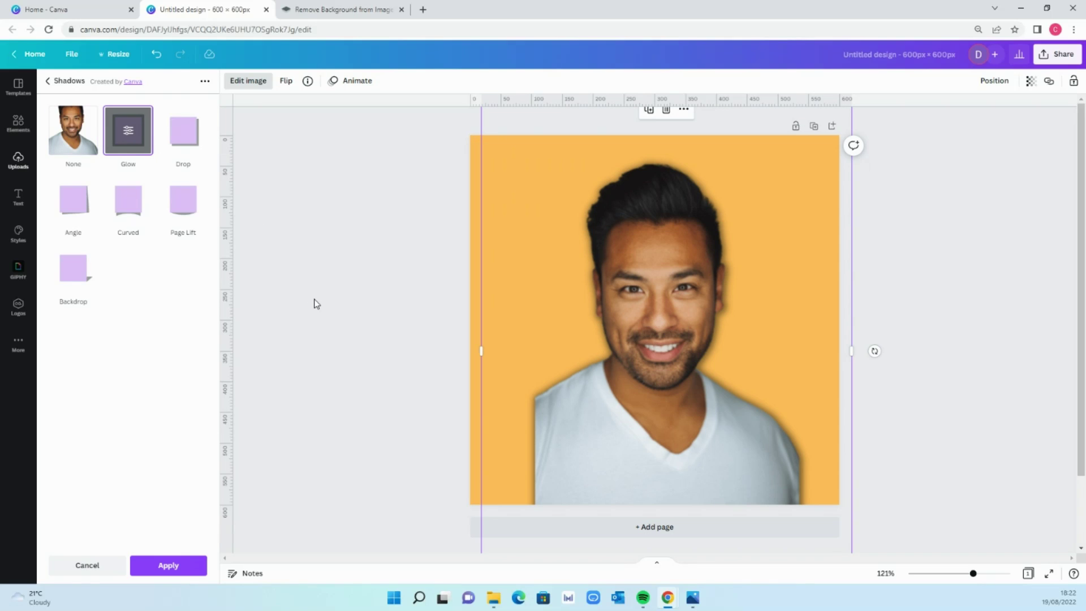
Change the Glow shadow's colour from black to white.
{"action": "left_click", "coordinate": [128, 135]}
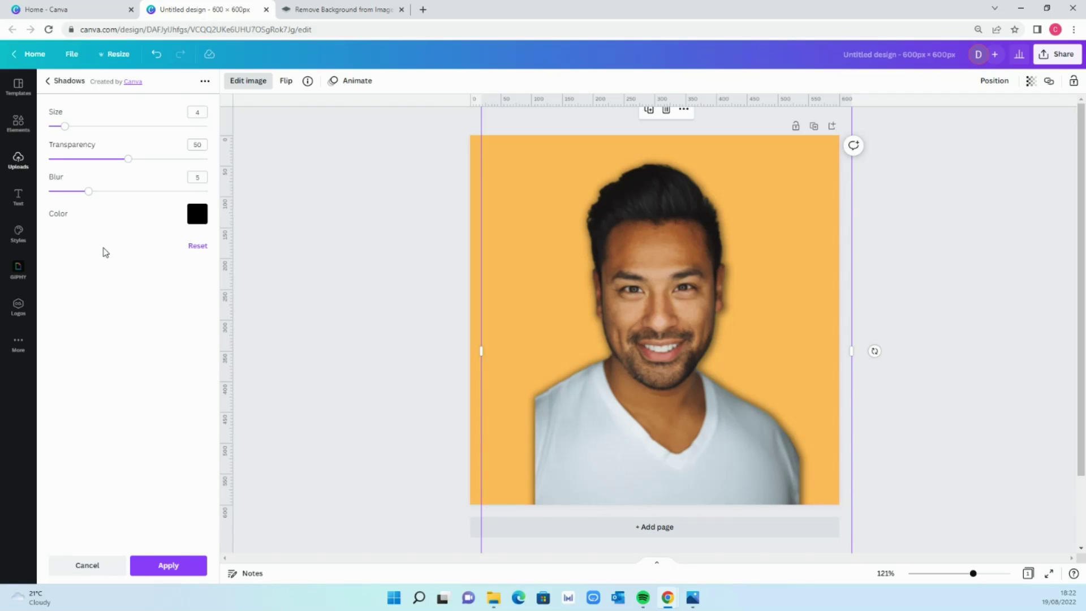
{"action": "left_click", "coordinate": [196, 214]}
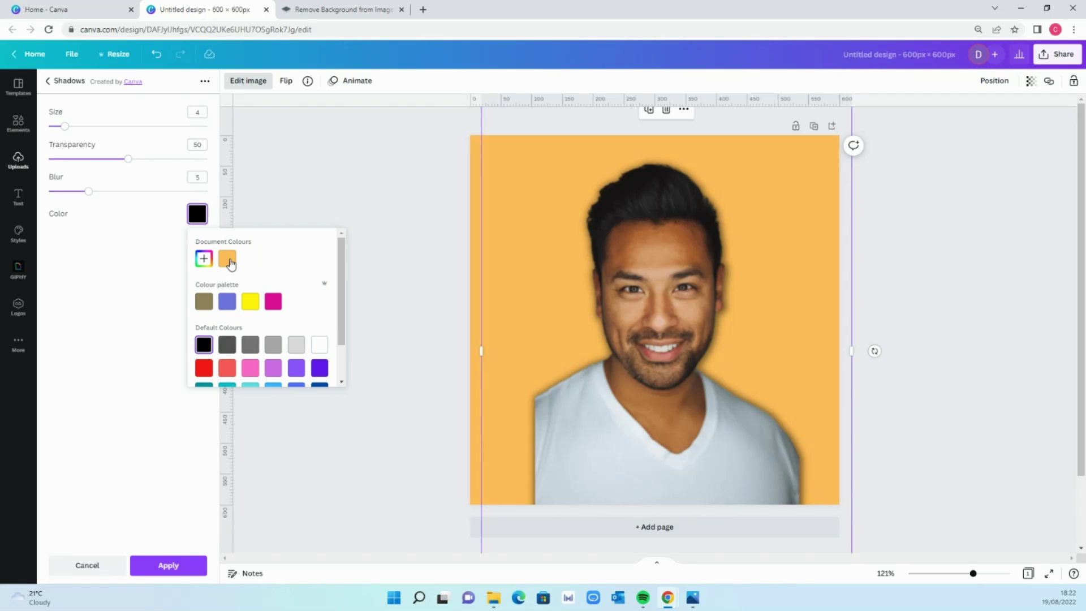
{"action": "left_click", "coordinate": [319, 345]}
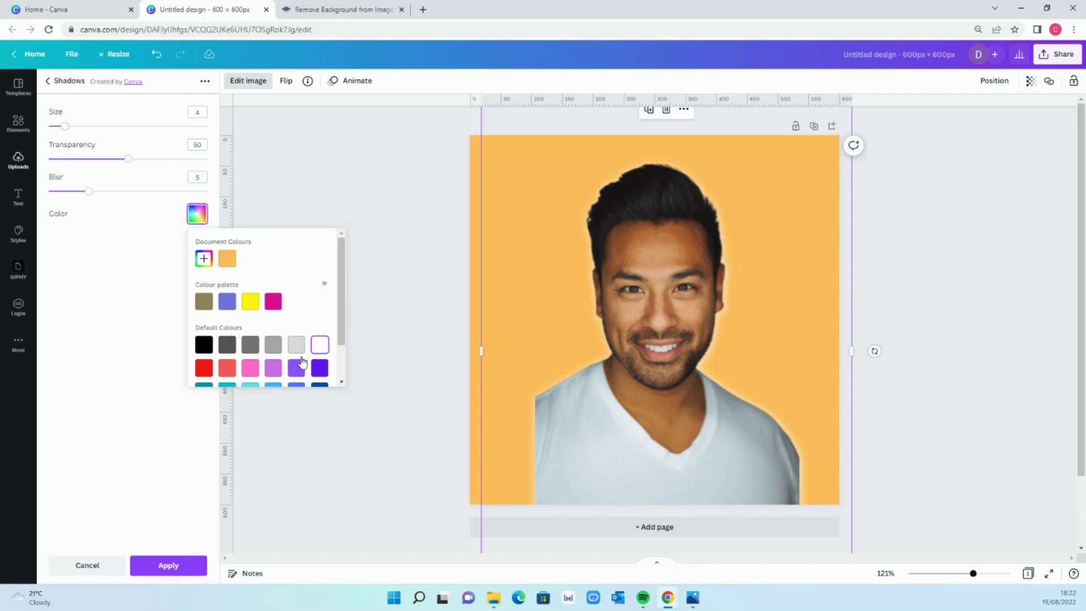
{"action": "left_click", "coordinate": [88, 302]}
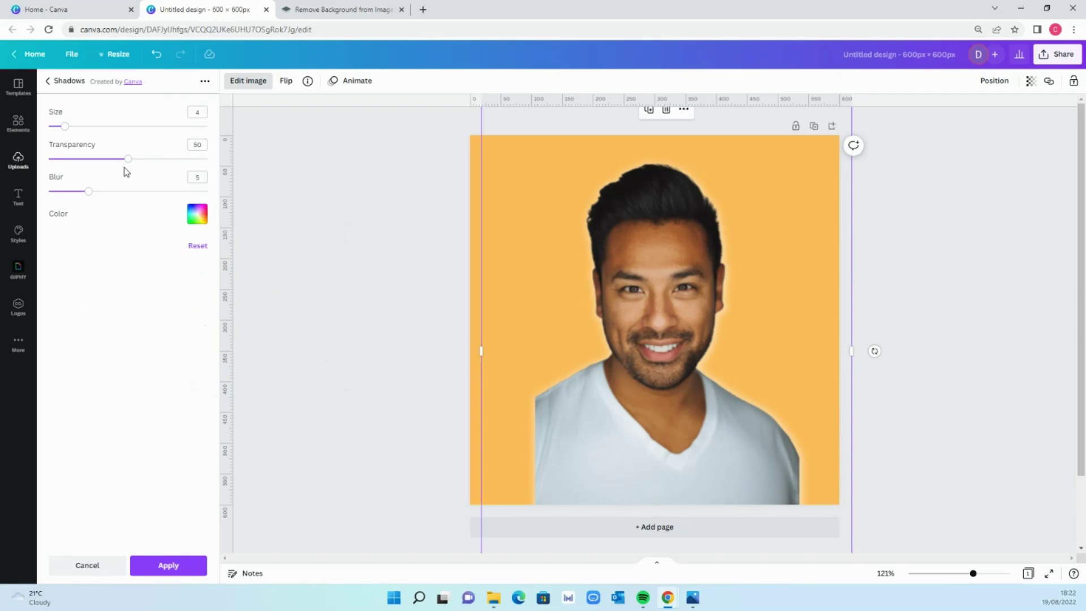
Adjust the white glow to size 10, transparency 79 and blur 6.
{"action": "mouse_move", "coordinate": [68, 131]}
{"action": "left_mouse_down"}
{"action": "mouse_move", "coordinate": [175, 126]}
{"action": "mouse_move", "coordinate": [204, 139]}
{"action": "mouse_move", "coordinate": [89, 137]}
{"action": "left_mouse_up"}
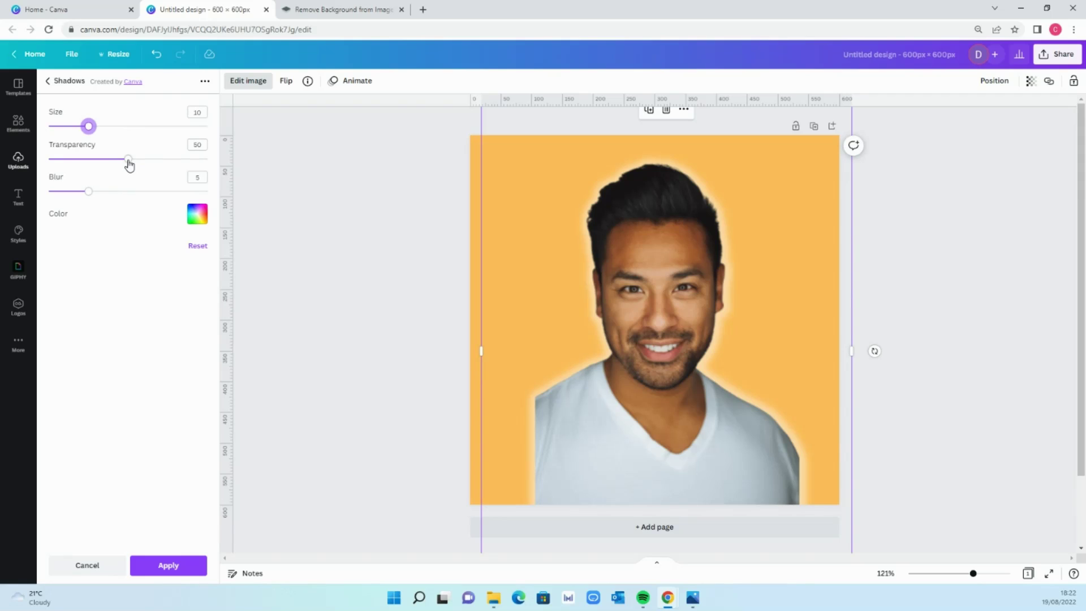
{"action": "left_click_drag", "start_coordinate": [128, 164], "coordinate": [221, 167]}
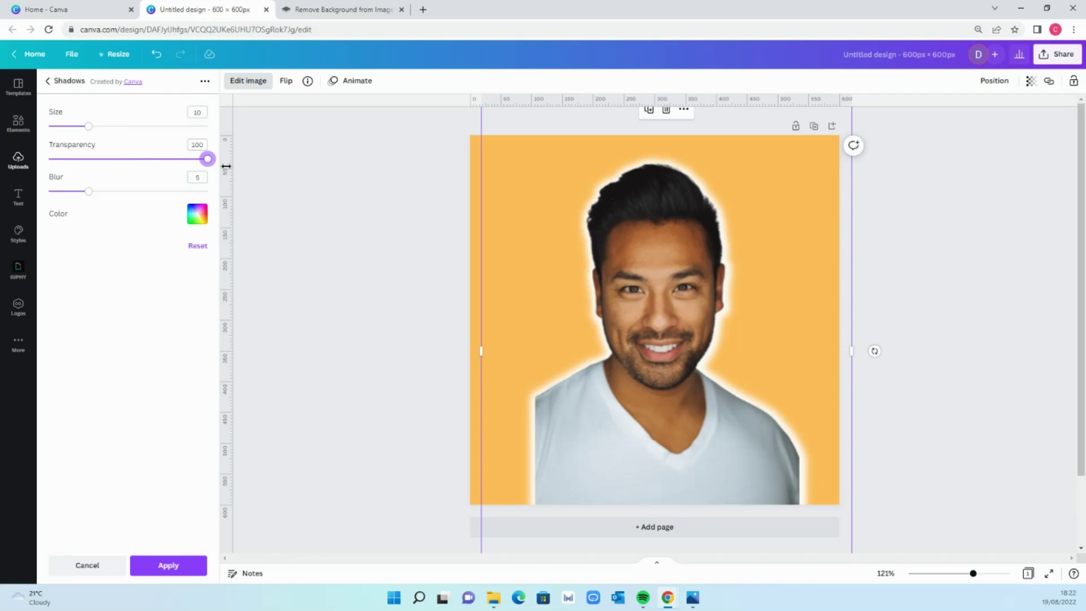
{"action": "left_click_drag", "start_coordinate": [209, 164], "coordinate": [176, 164]}
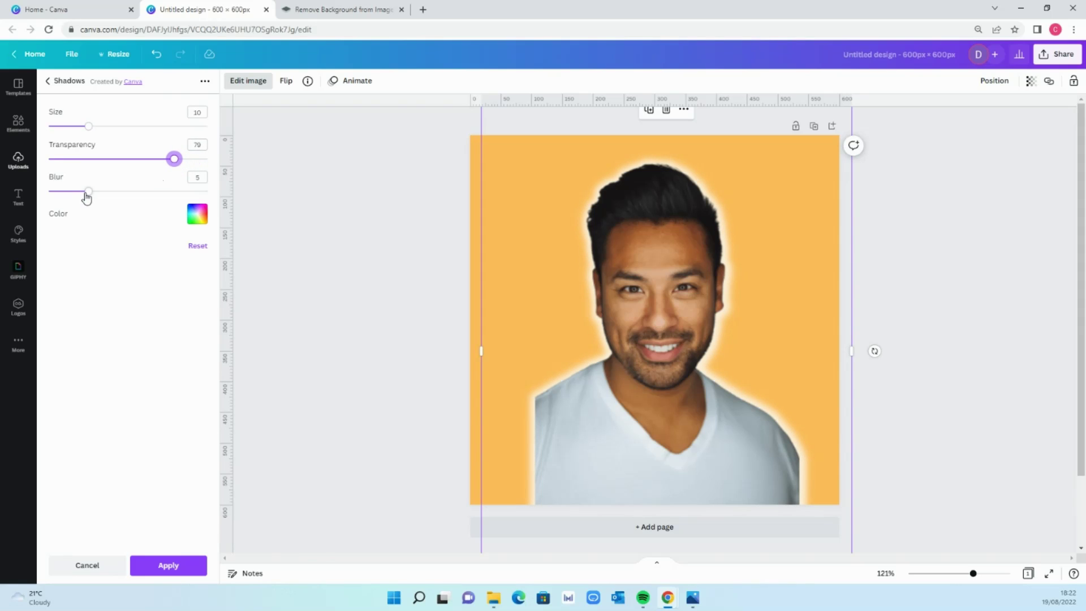
{"action": "left_click_drag", "start_coordinate": [89, 193], "coordinate": [213, 201]}
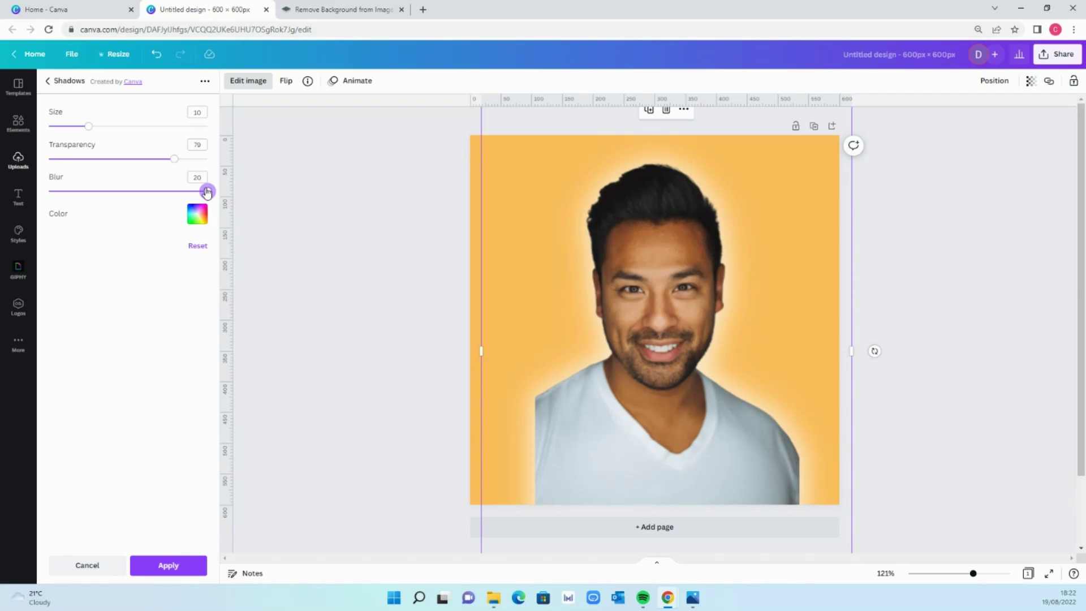
{"action": "left_click_drag", "start_coordinate": [207, 192], "coordinate": [96, 202]}
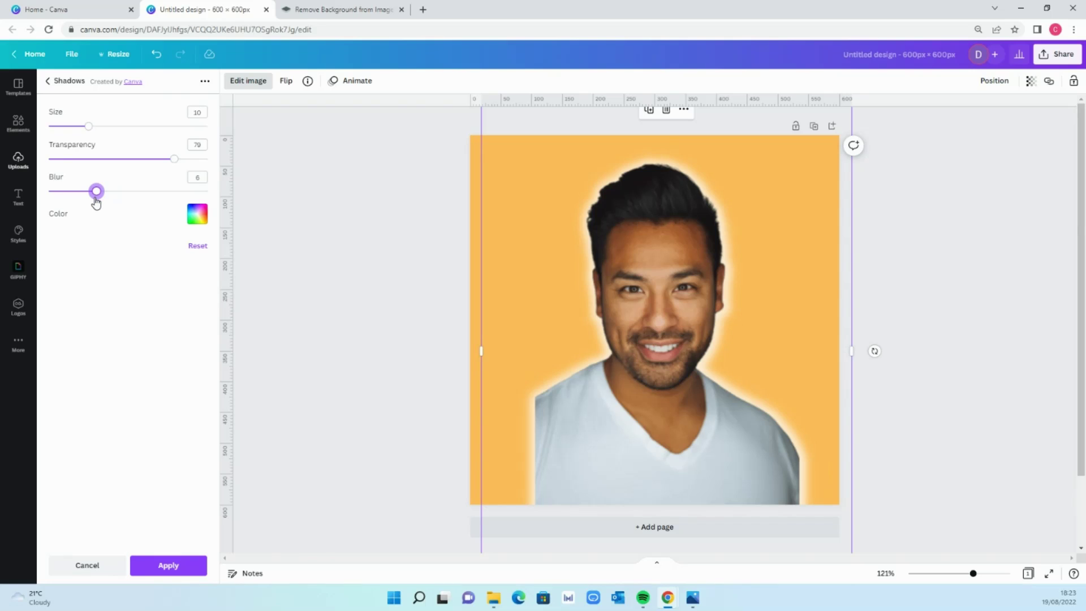